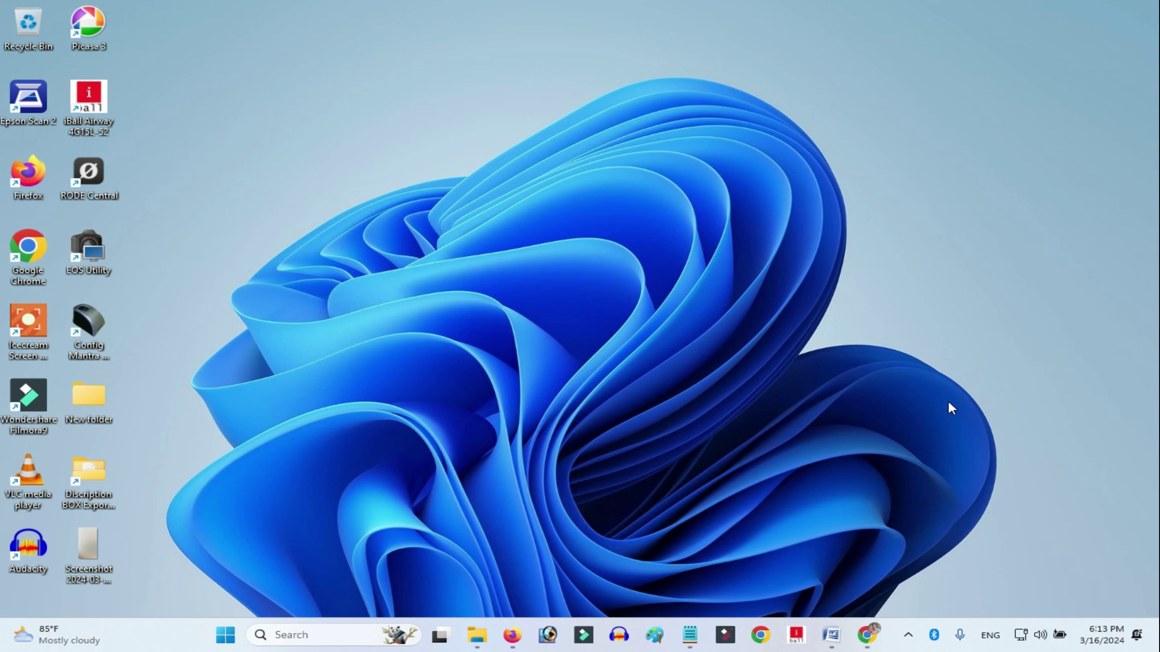
# Step: Launch Google Chrome from the taskbar to a New Tab page
pyautogui.click(866, 635)
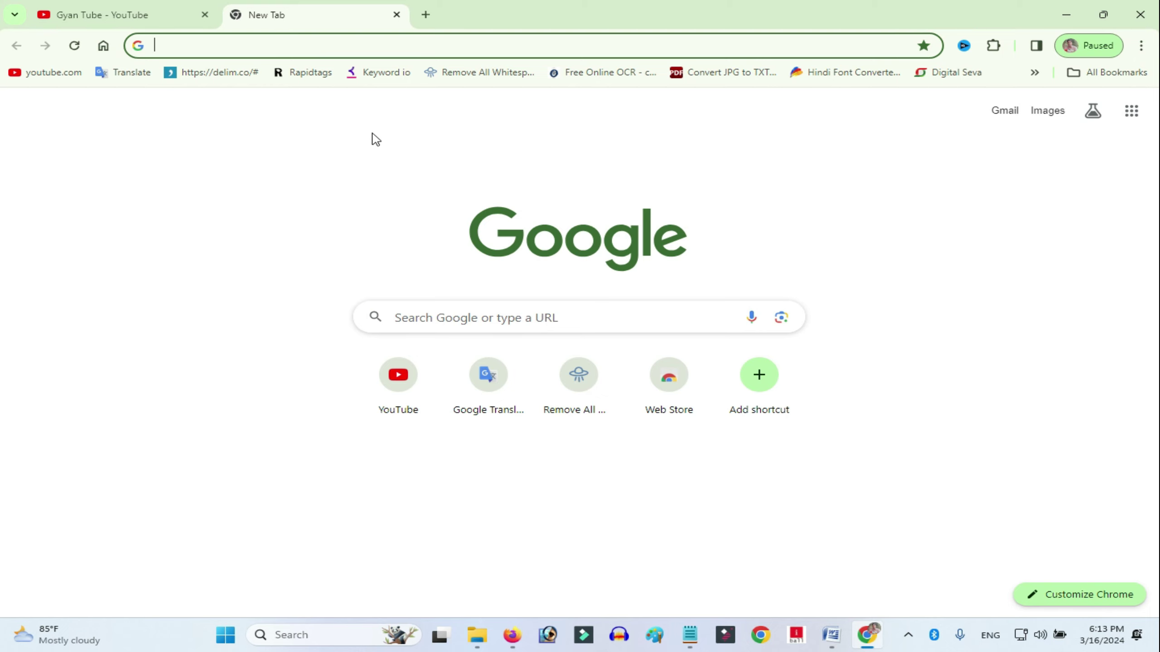
# Step: Search Google for 'hindi font' and browse the listed font download sites
pyautogui.write('hi')
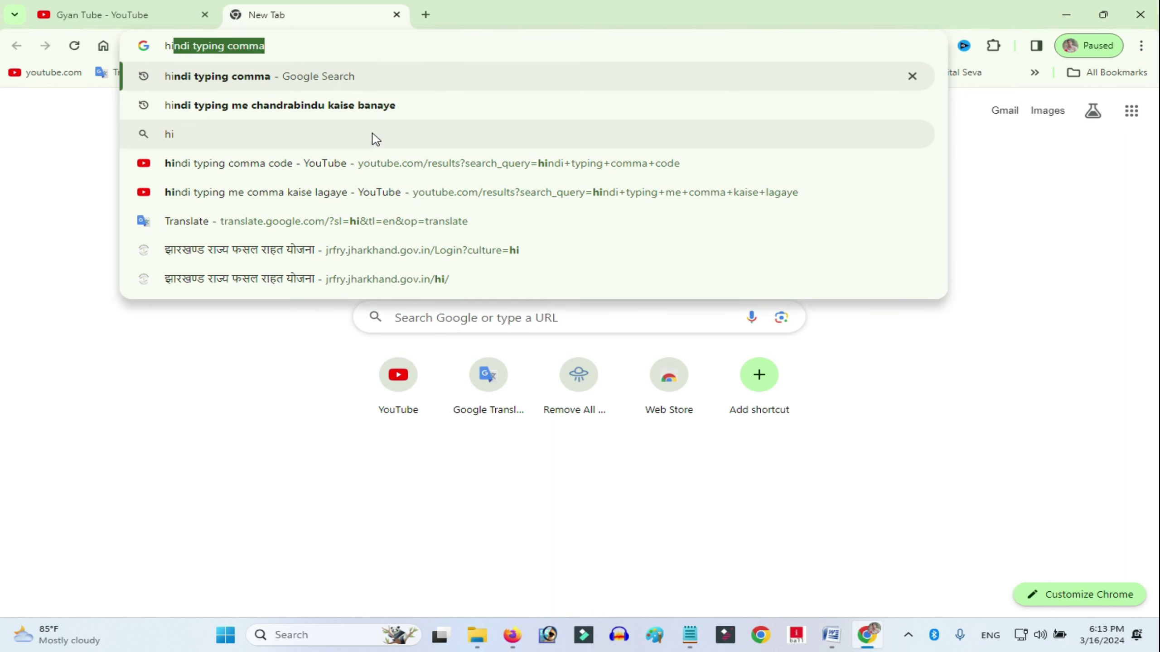
pyautogui.write('ndi f')
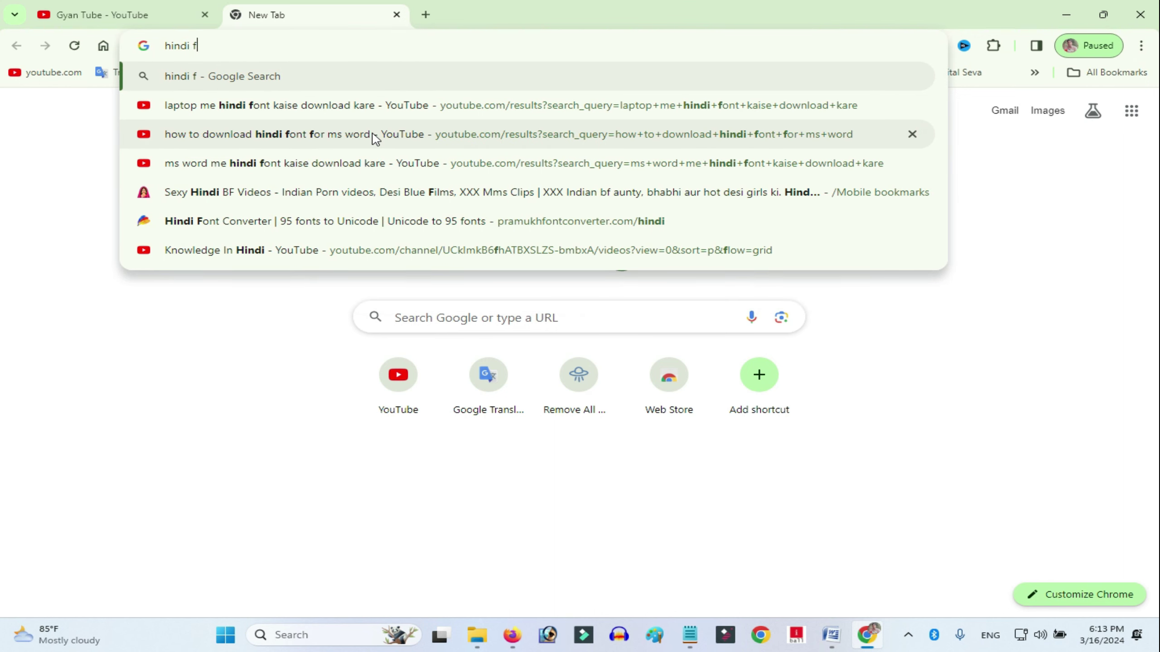
pyautogui.write('ont')
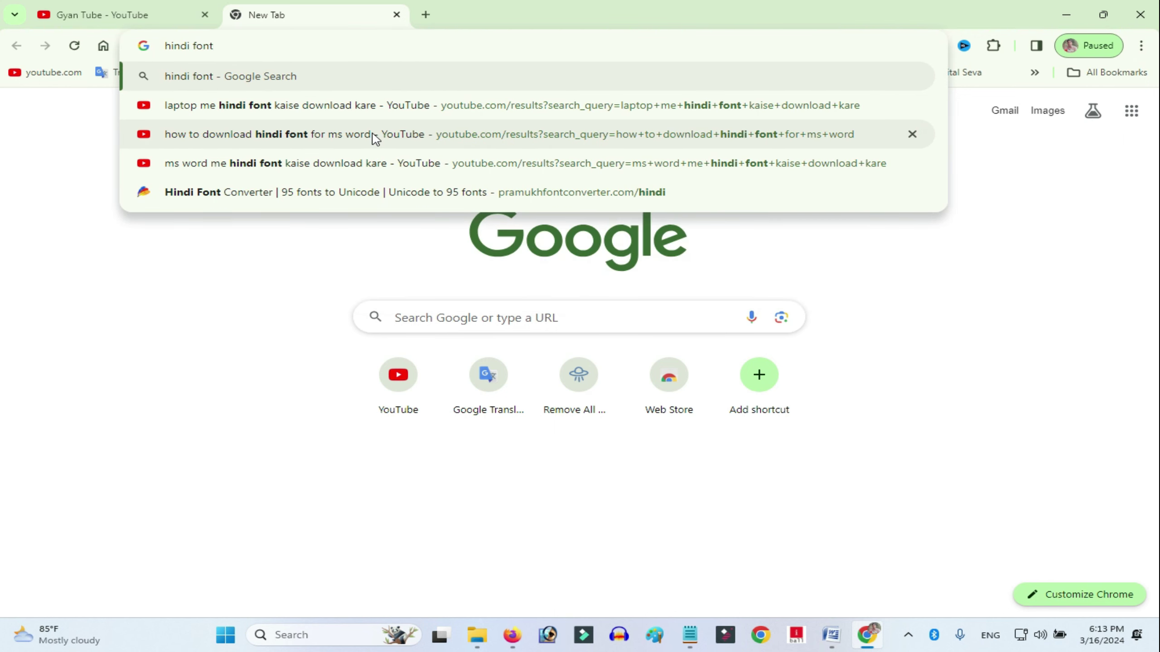
pyautogui.press('Return')
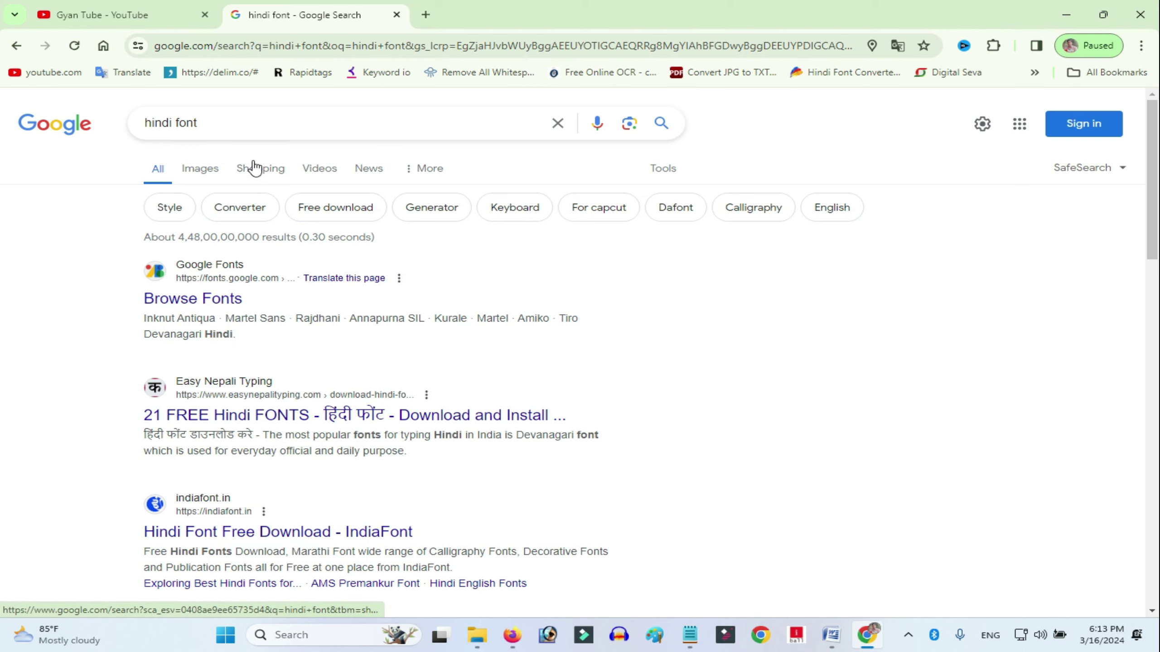
pyautogui.scroll(-5, 288, 210)
pyautogui.scroll(-5, 288, 210)
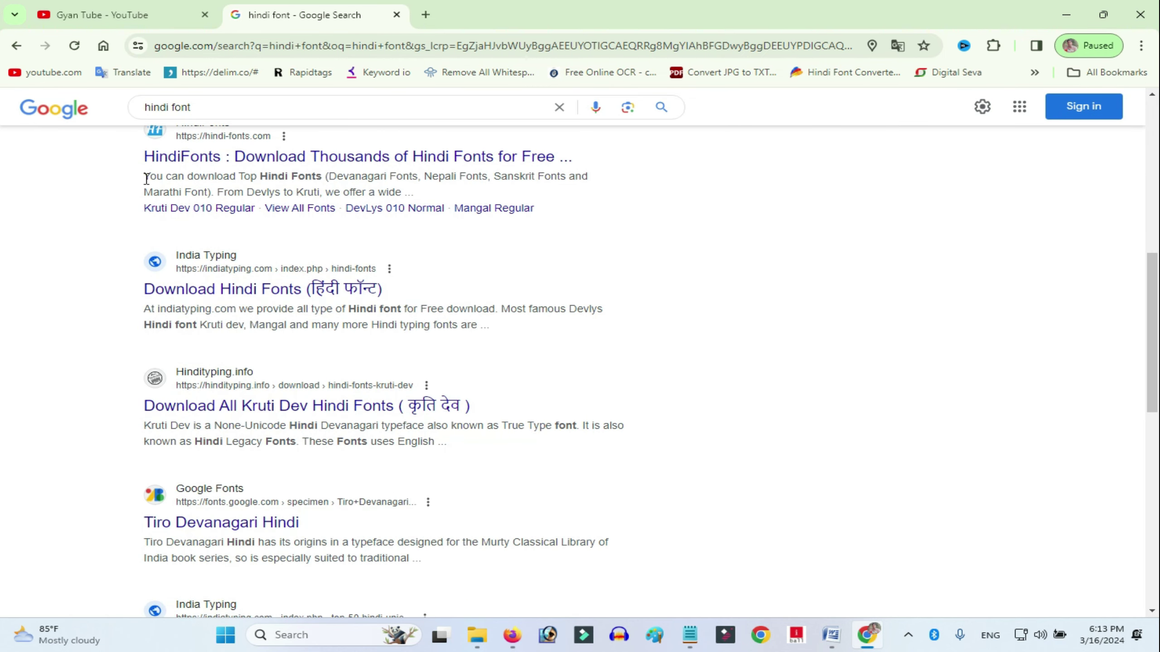
pyautogui.scroll(-2, 199, 253)
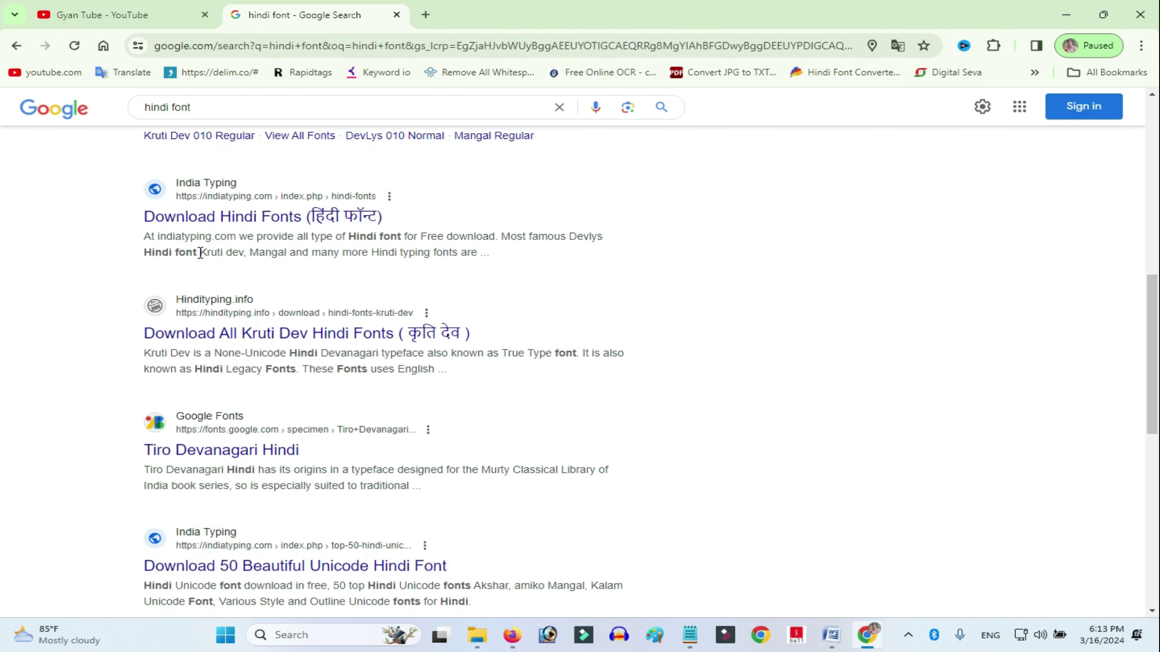
pyautogui.scroll(-5, 199, 253)
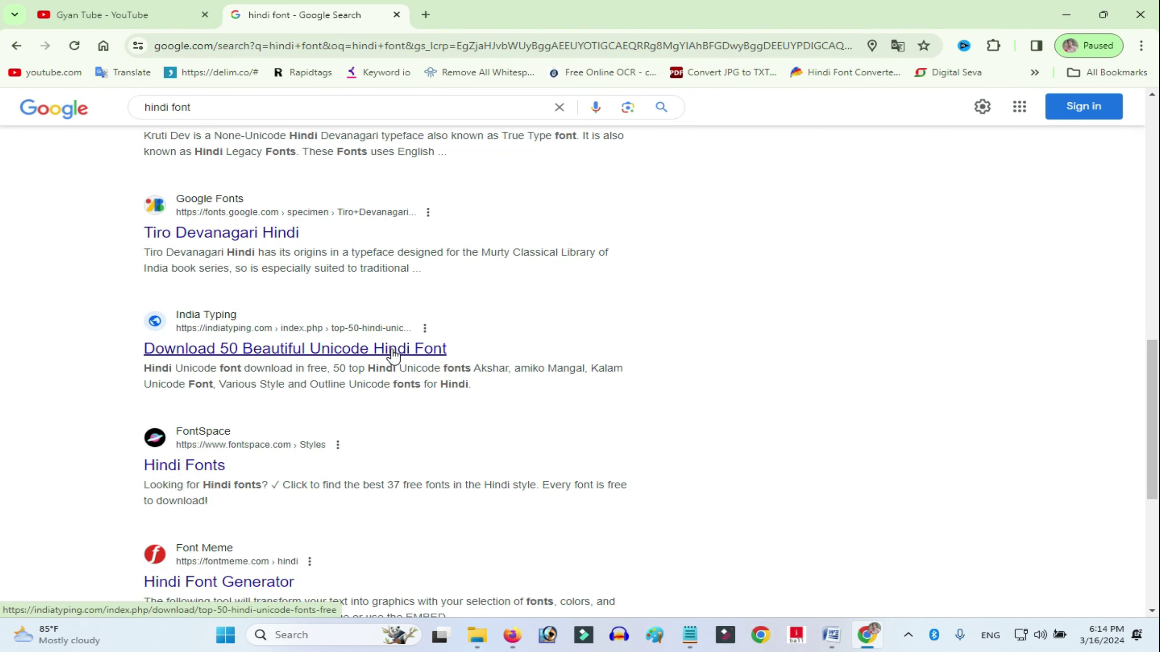
pyautogui.scroll(-3, 441, 329)
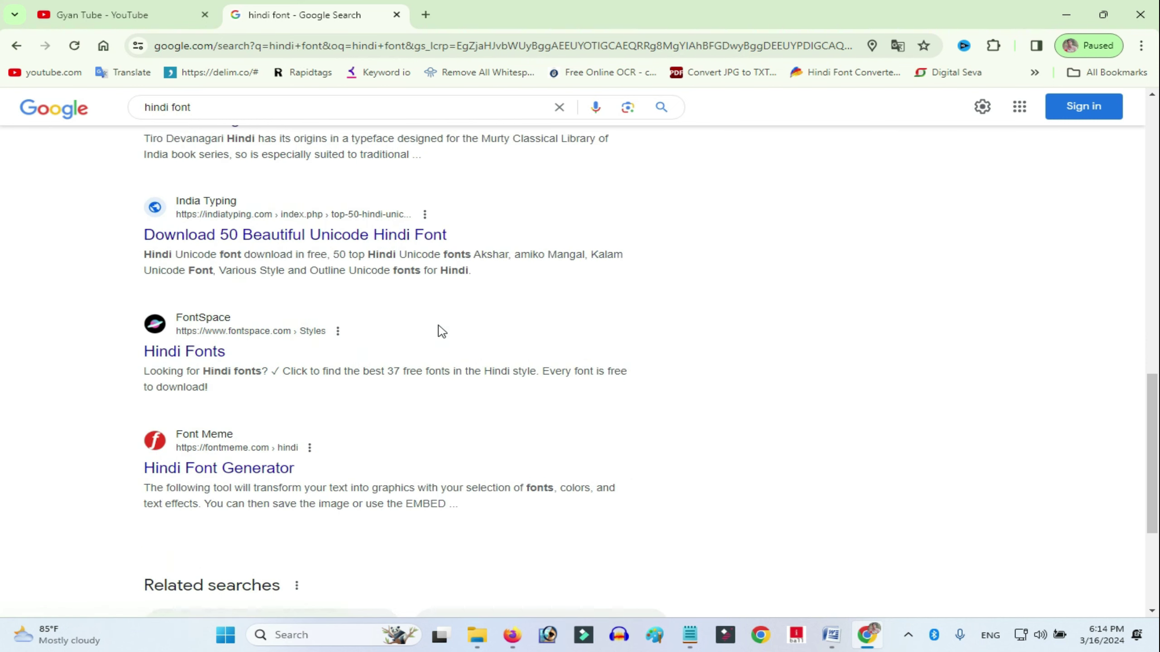
pyautogui.scroll(-5, 441, 331)
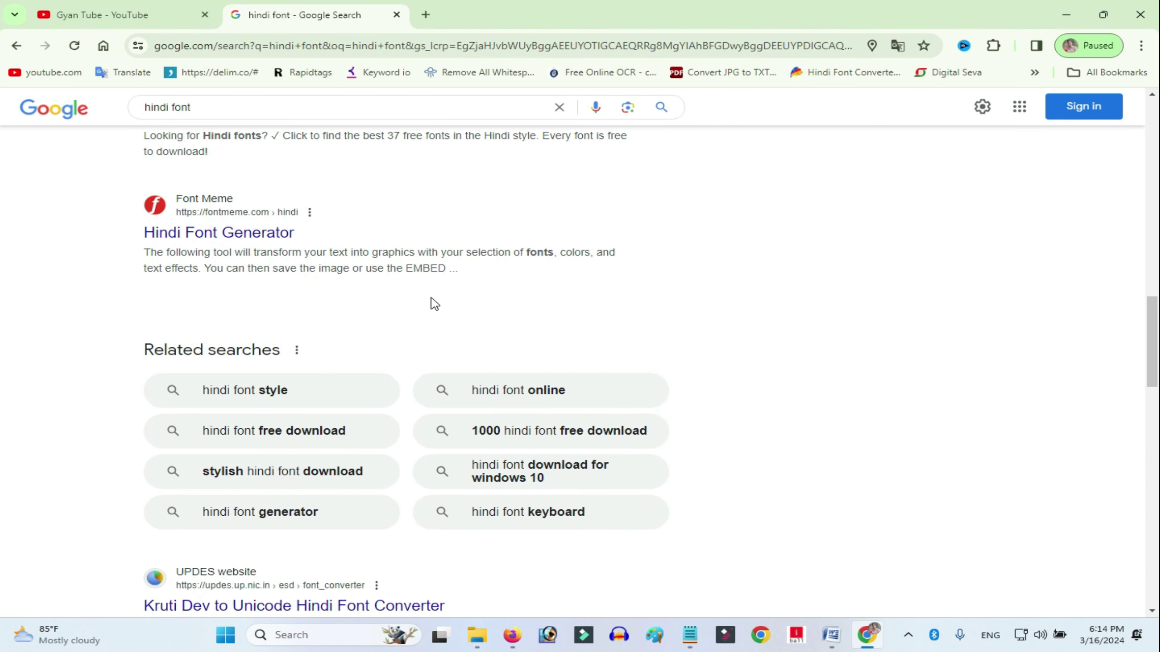
pyautogui.scroll(-8, 434, 304)
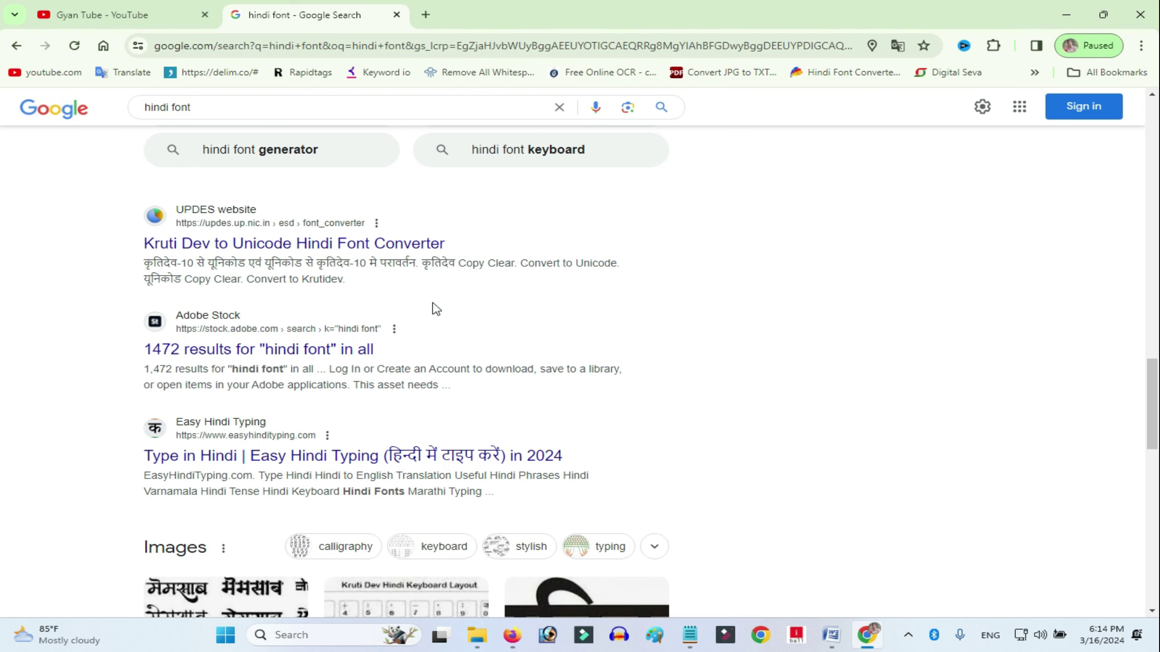
pyautogui.scroll(10, 411, 292)
pyautogui.scroll(9, 389, 269)
pyautogui.scroll(9, 331, 212)
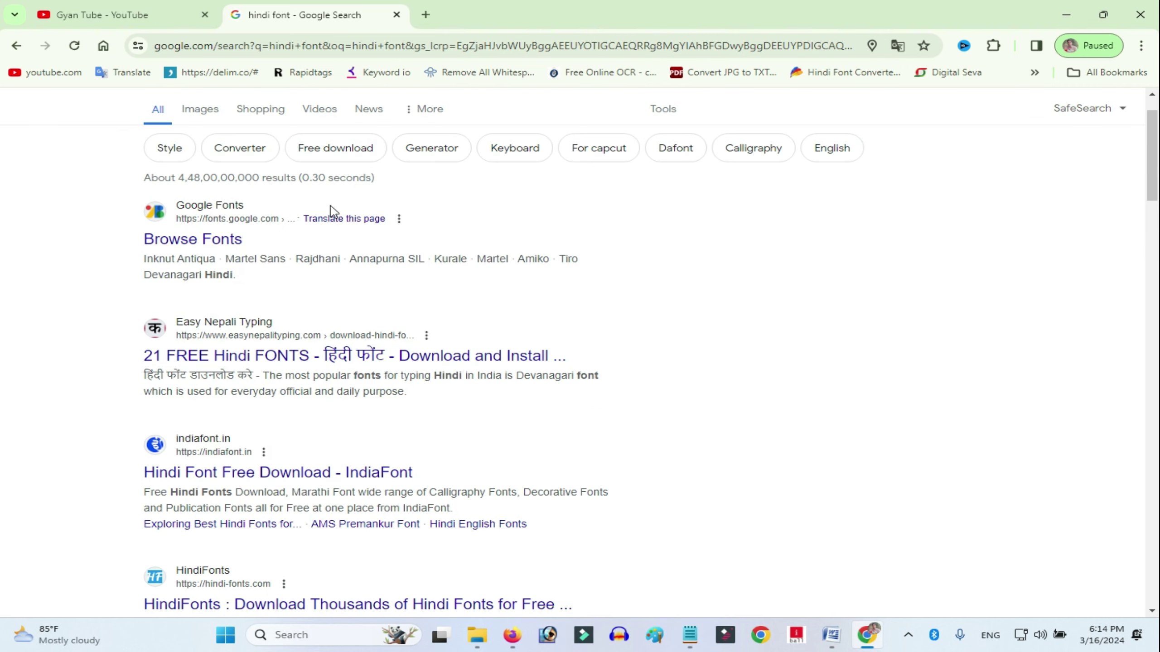
pyautogui.scroll(2, 288, 188)
pyautogui.click(262, 125)
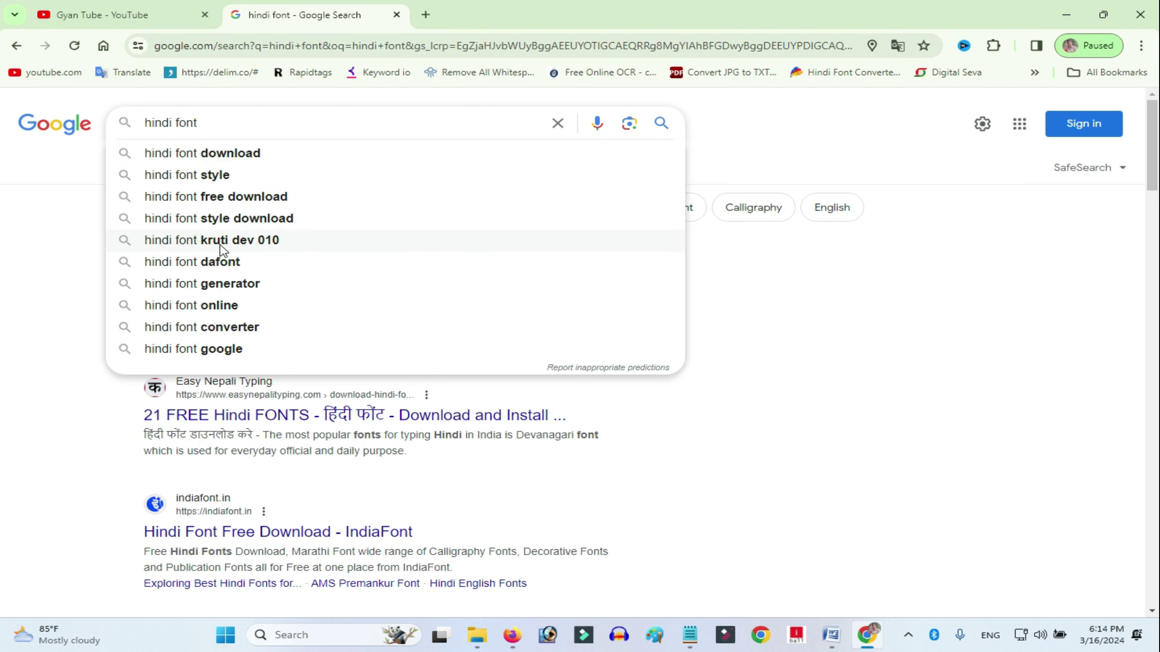
# Step: Refine the search to 'hindi font kruti dev 010' and open the HindiFonts Kruti Dev 010 Regular result
pyautogui.click(263, 241)
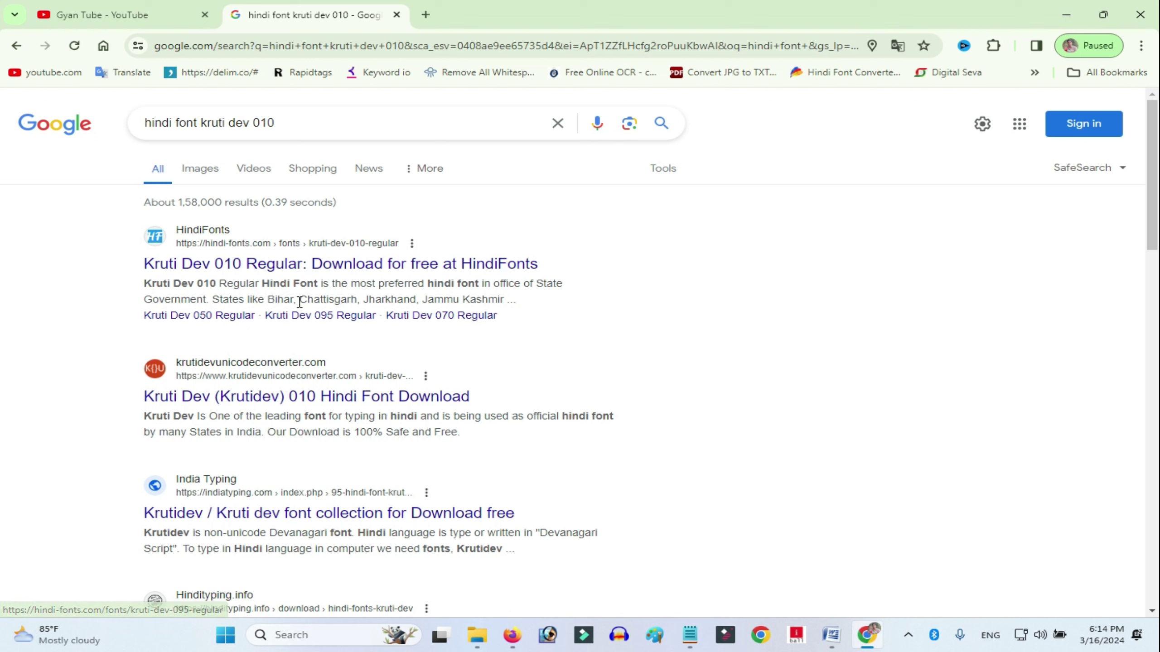
pyautogui.click(320, 265)
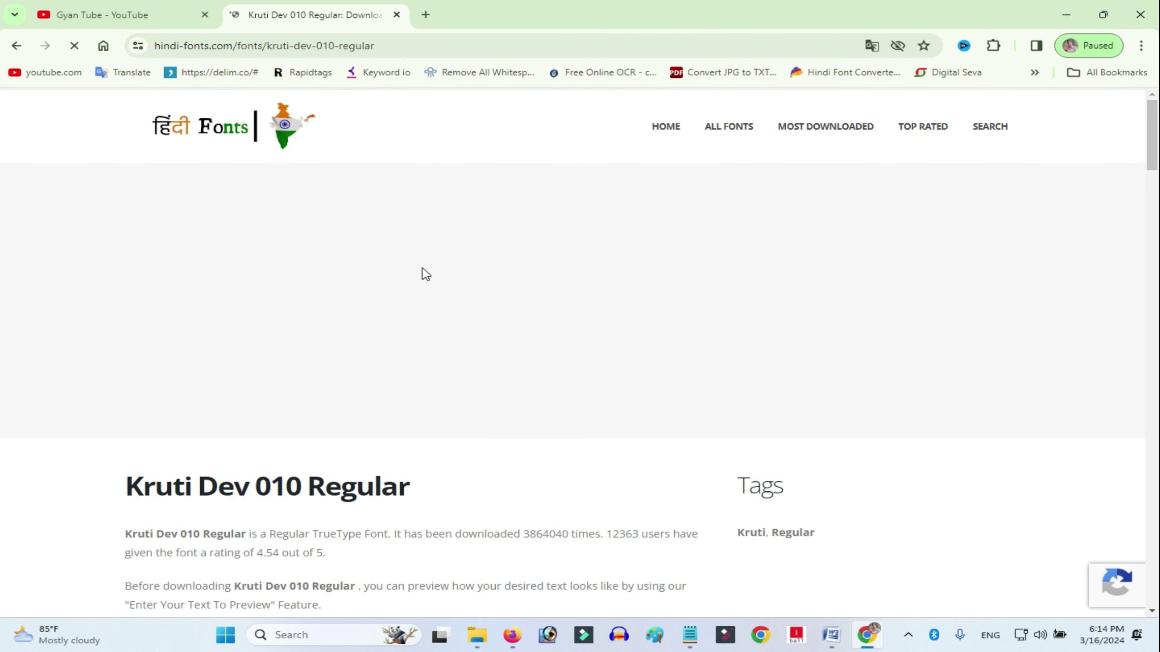
# Step: Download kruti-dev-010-regular (1).zip (32 KB) from hindi-fonts.com and reveal it in Downloads
pyautogui.scroll(-1, 424, 277)
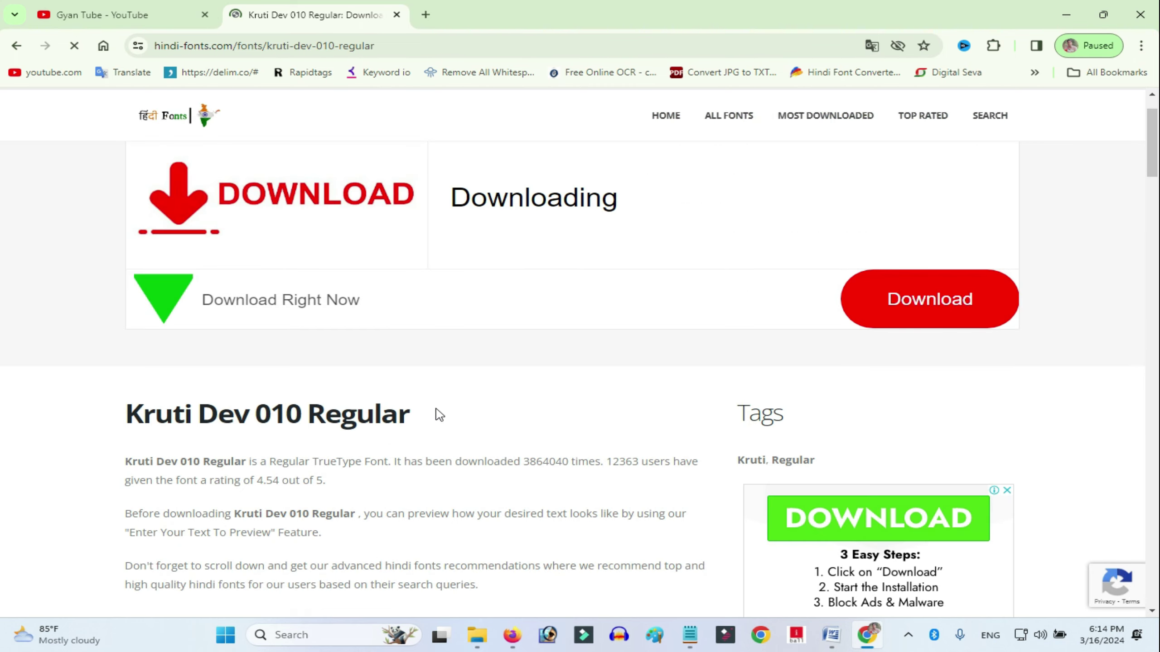
pyautogui.scroll(-4, 424, 381)
pyautogui.scroll(-1, 267, 431)
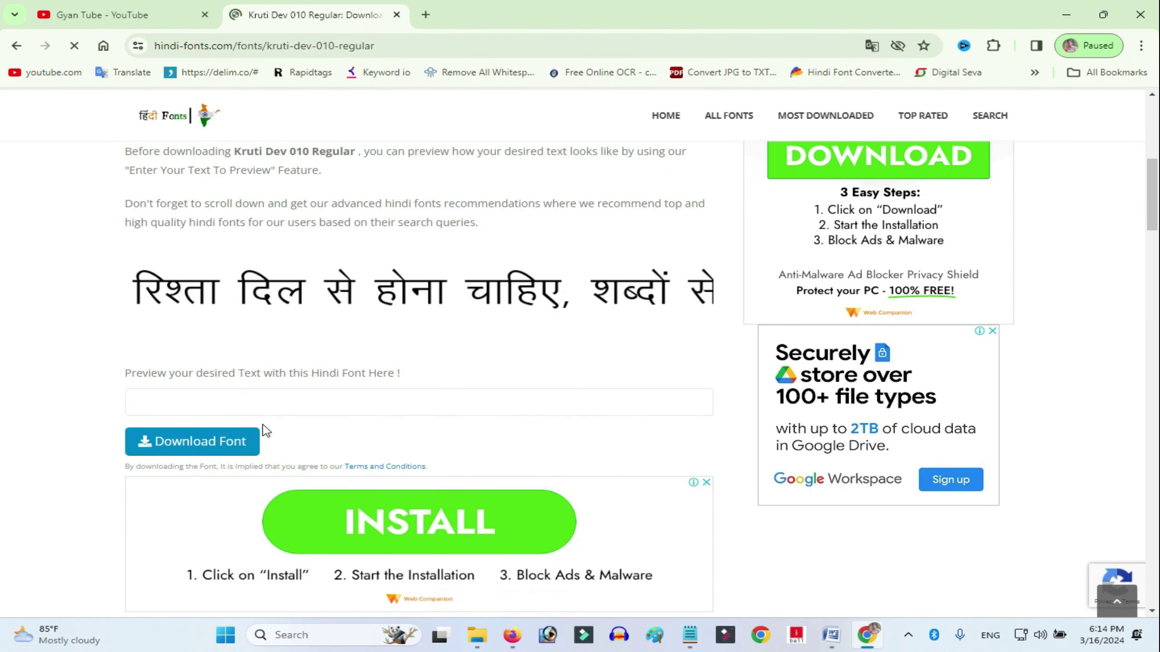
pyautogui.click(172, 445)
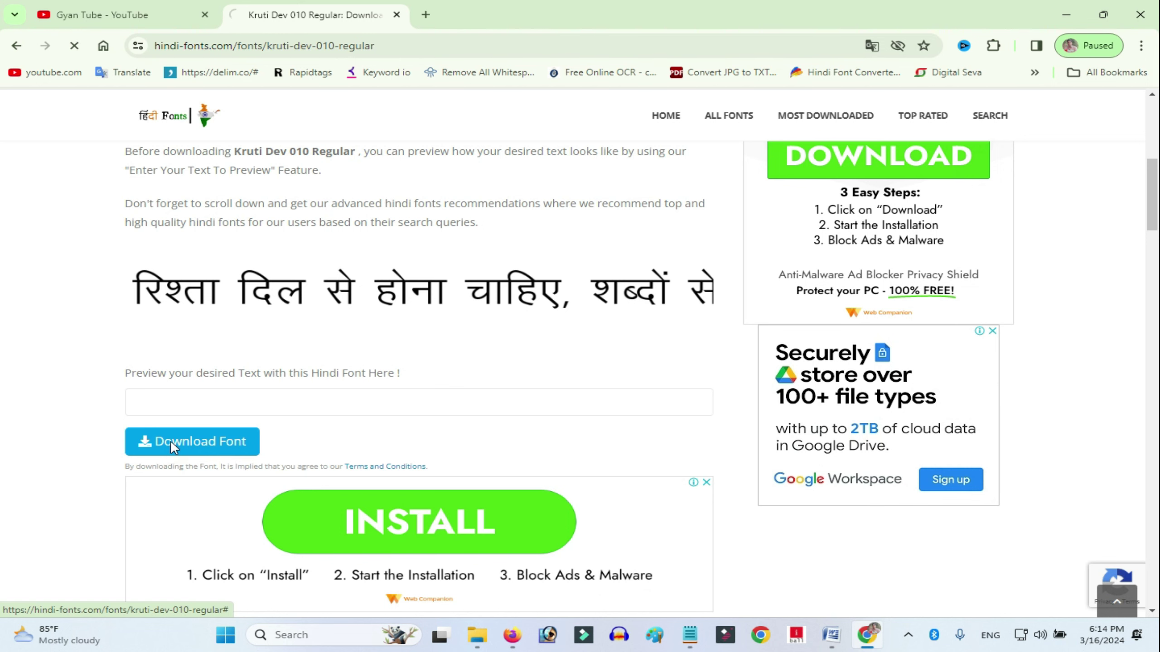
pyautogui.scroll(-3, 311, 404)
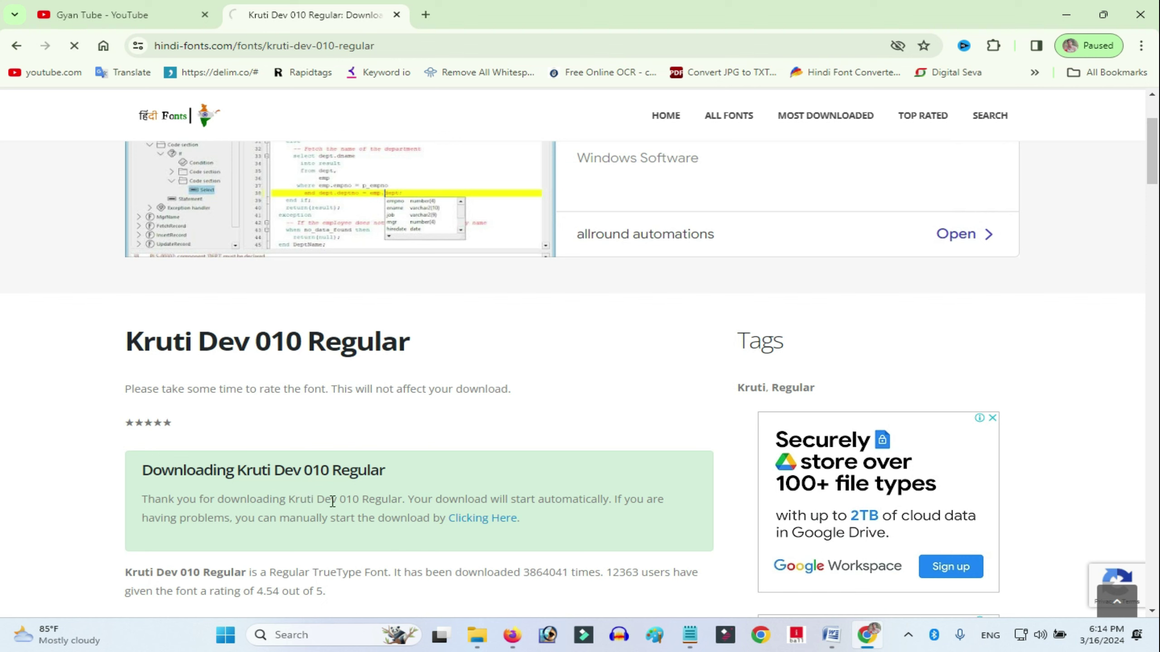
pyautogui.click(486, 519)
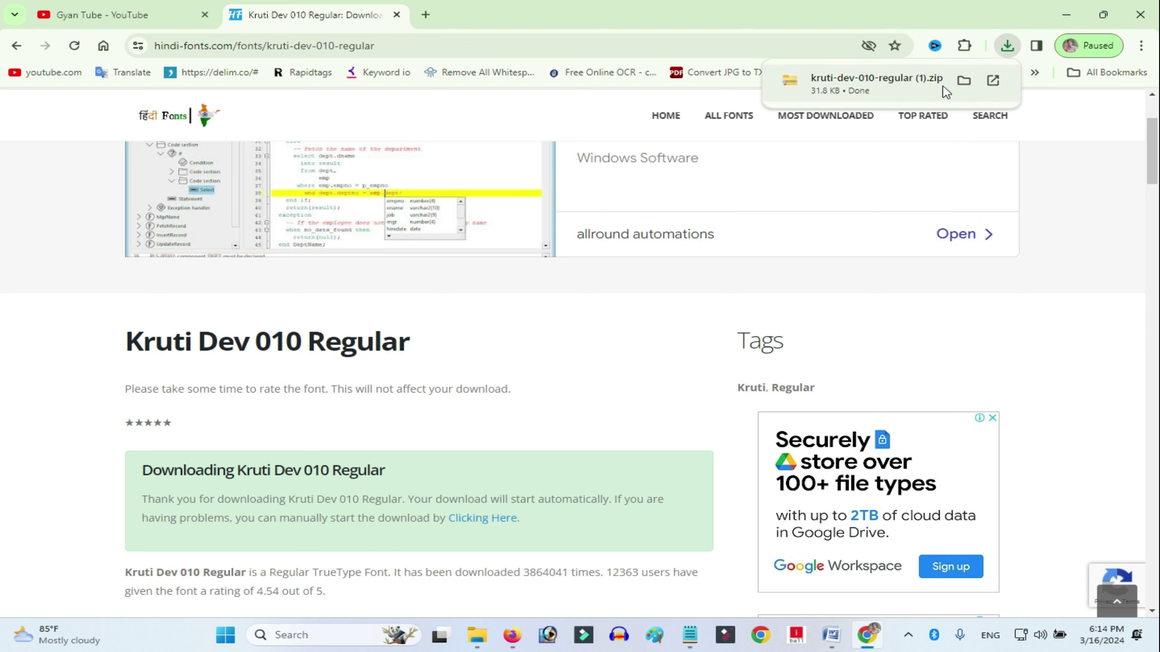
pyautogui.moveTo(874, 83)
pyautogui.click(964, 81)
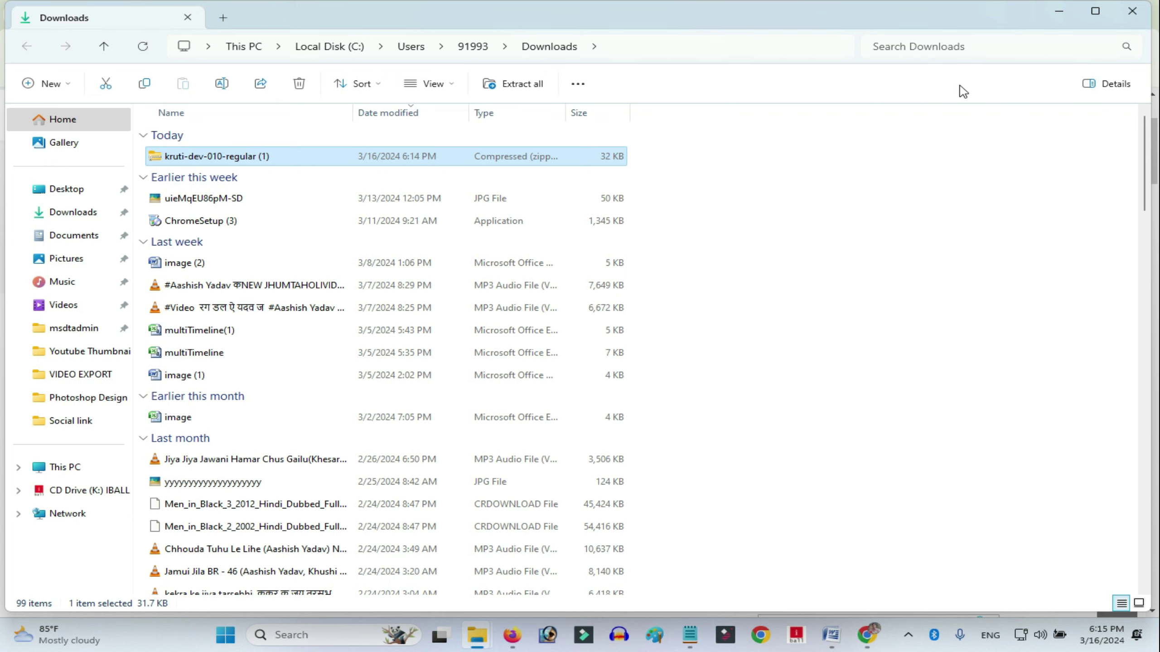
# Step: Extract All from the kruti-dev-010-regular zip into a kruti-dev-010-regular (1) folder
pyautogui.rightClick(234, 160)
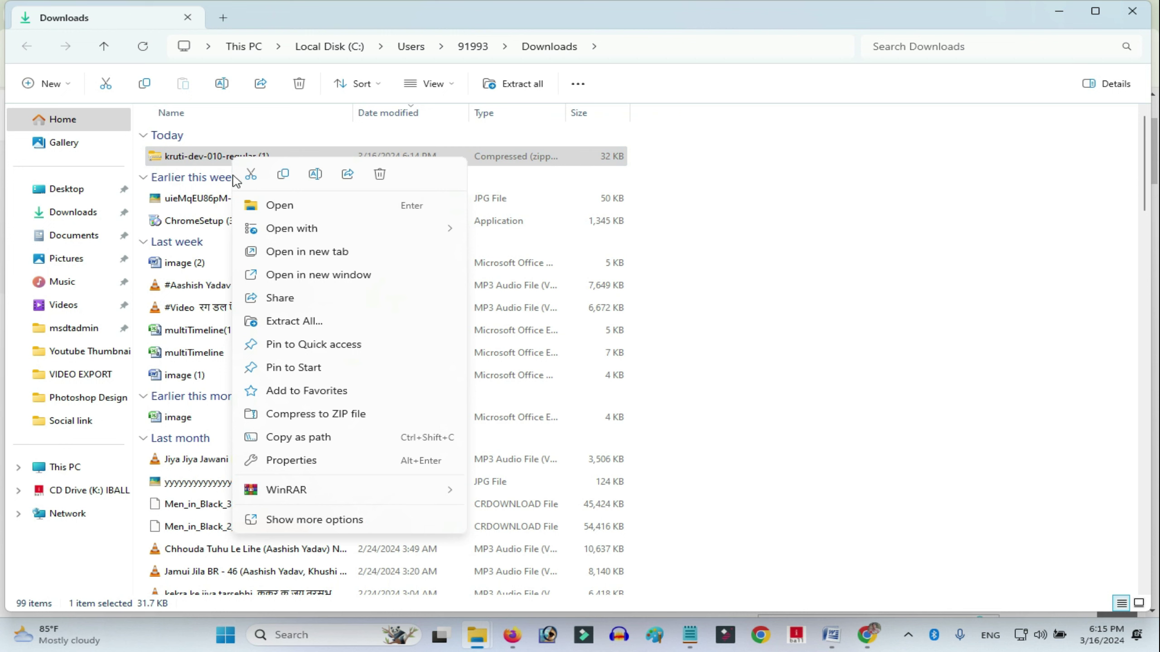
pyautogui.click(294, 521)
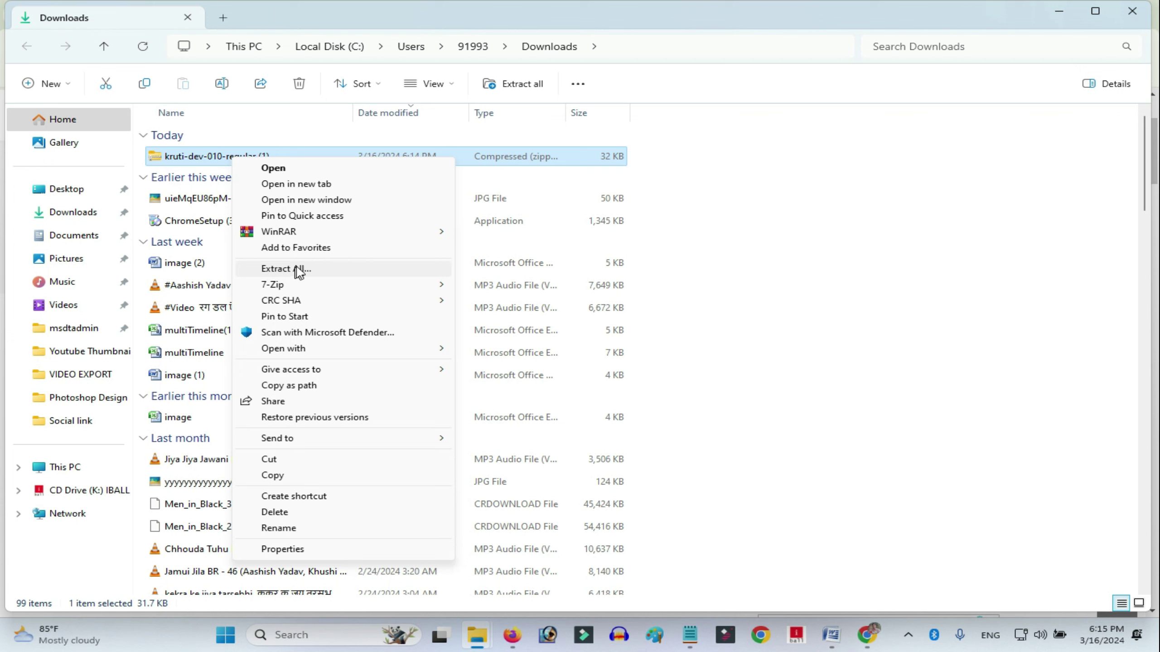
pyautogui.click(198, 160)
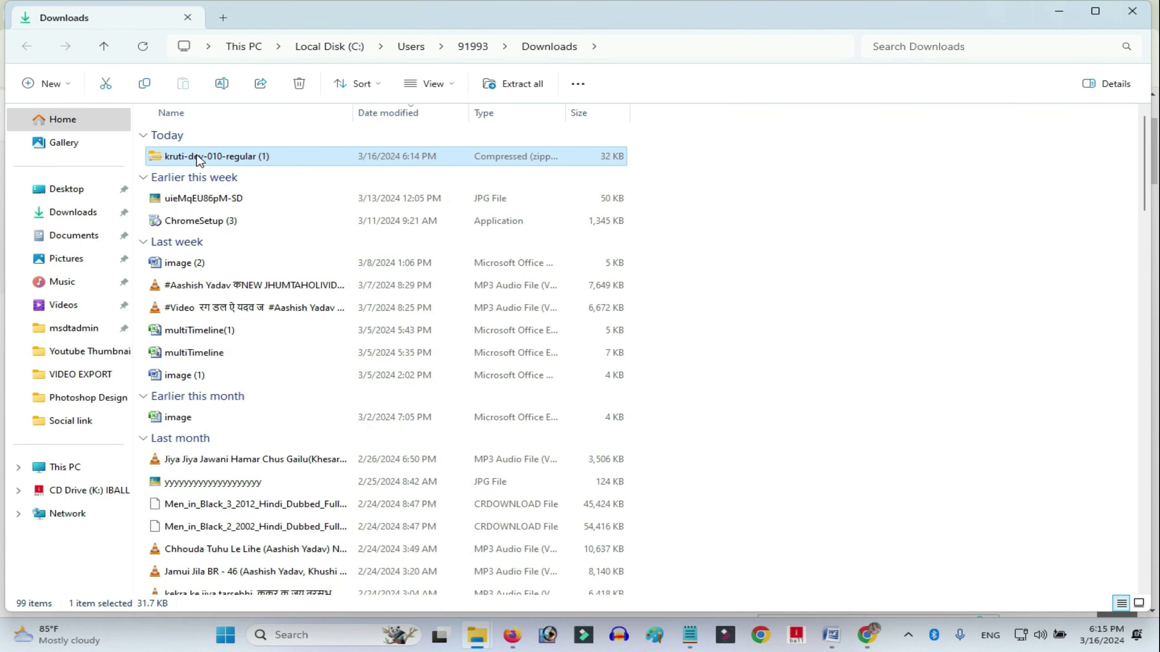
pyautogui.rightClick(198, 160)
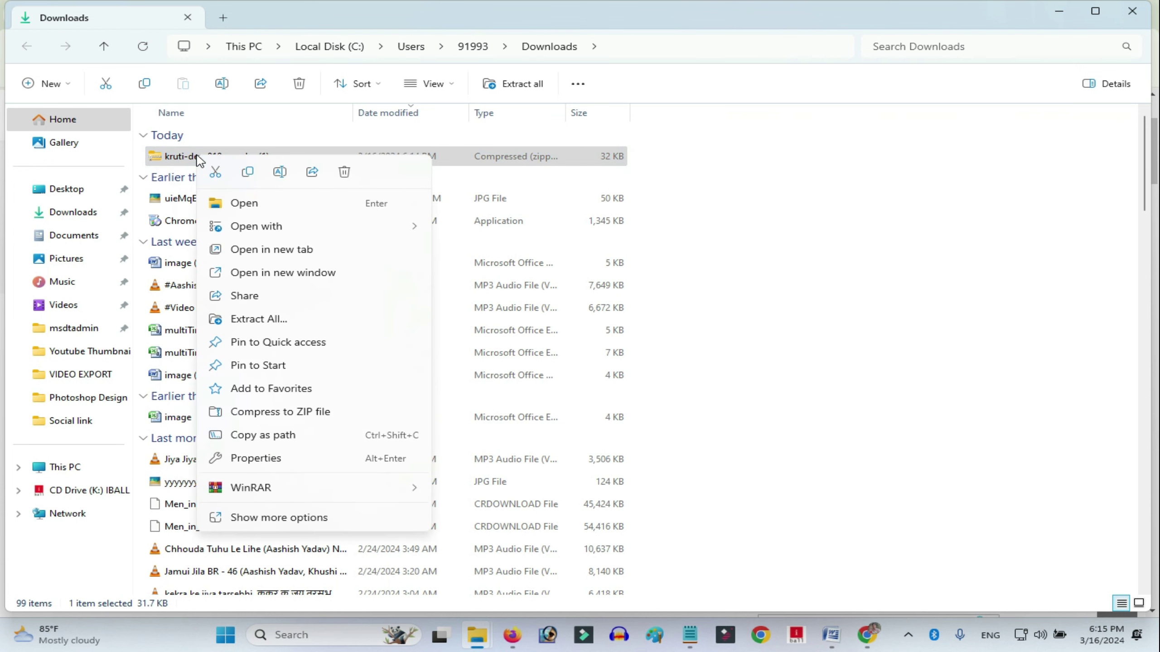
pyautogui.click(258, 319)
pyautogui.click(730, 455)
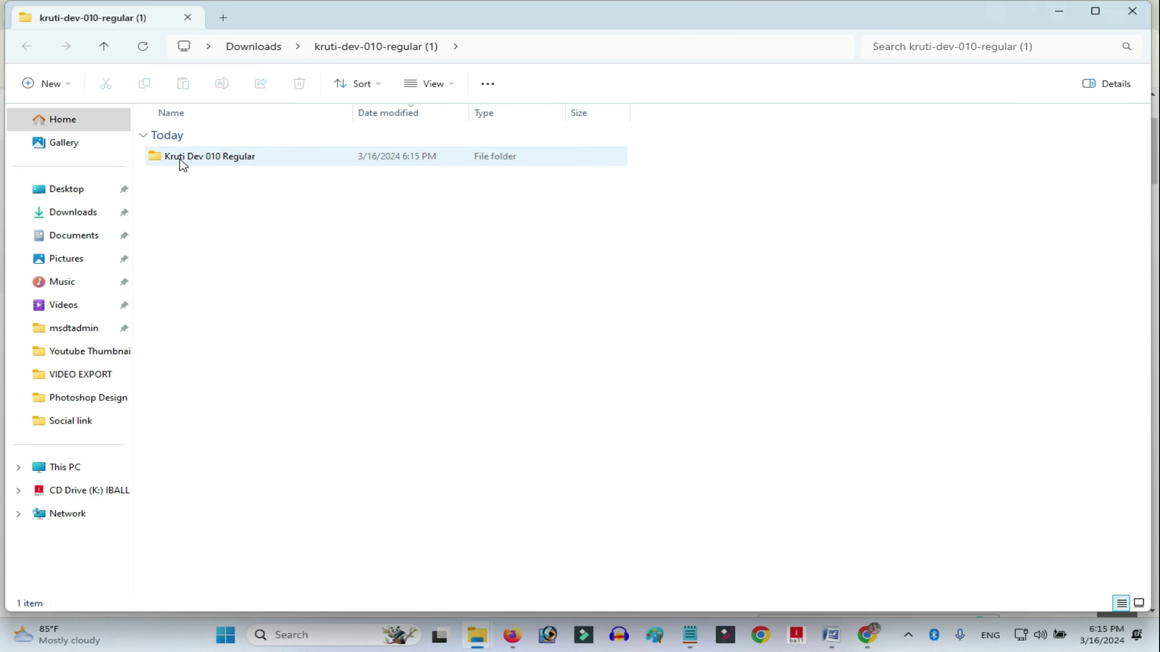
# Step: Open the Kruti Dev 010 Regular subfolder and preview its TrueType font file
pyautogui.doubleClick(247, 159)
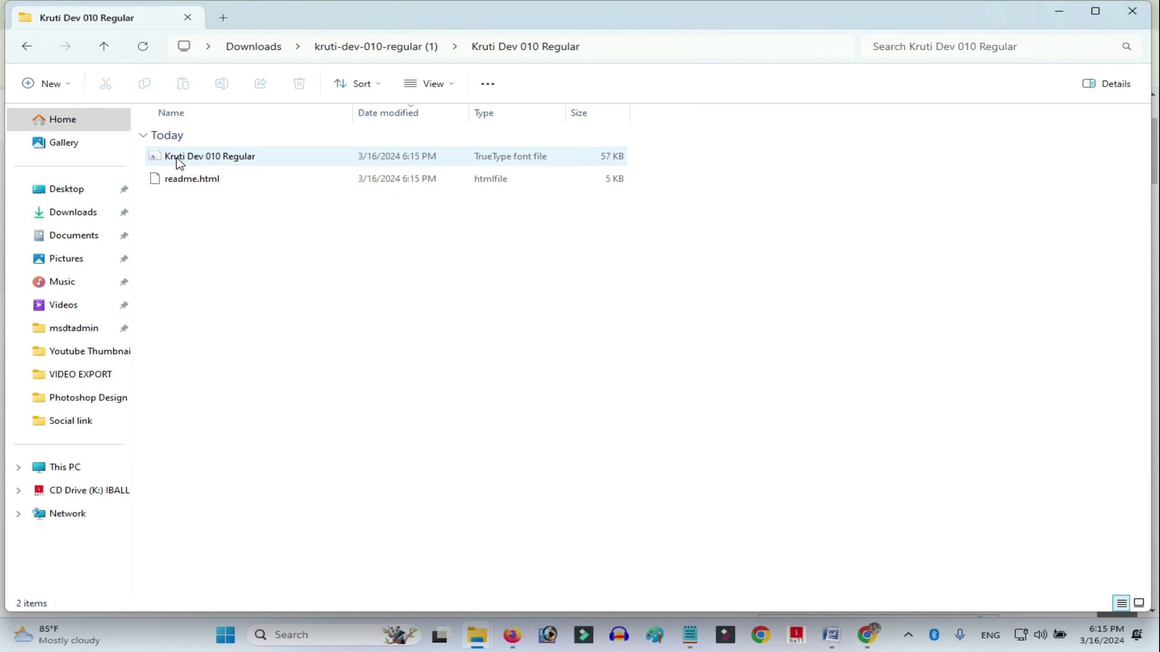
pyautogui.doubleClick(233, 160)
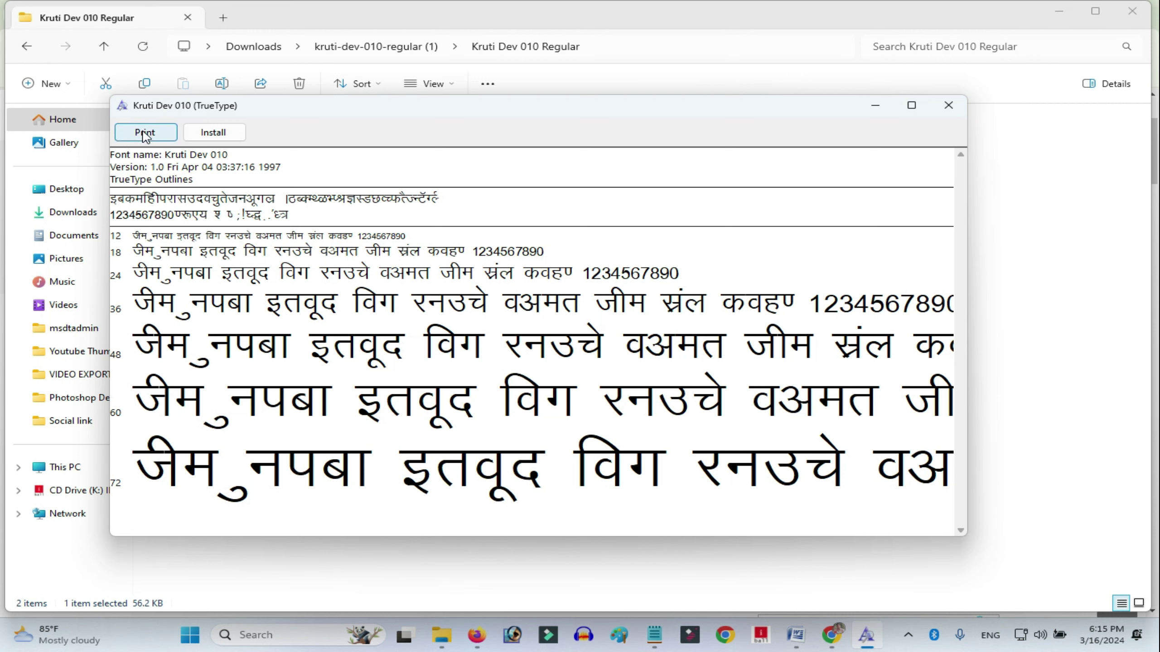
# Step: Install Kruti Dev 010 without replacing the existing copy, then switch to Word's Document1
pyautogui.click(212, 134)
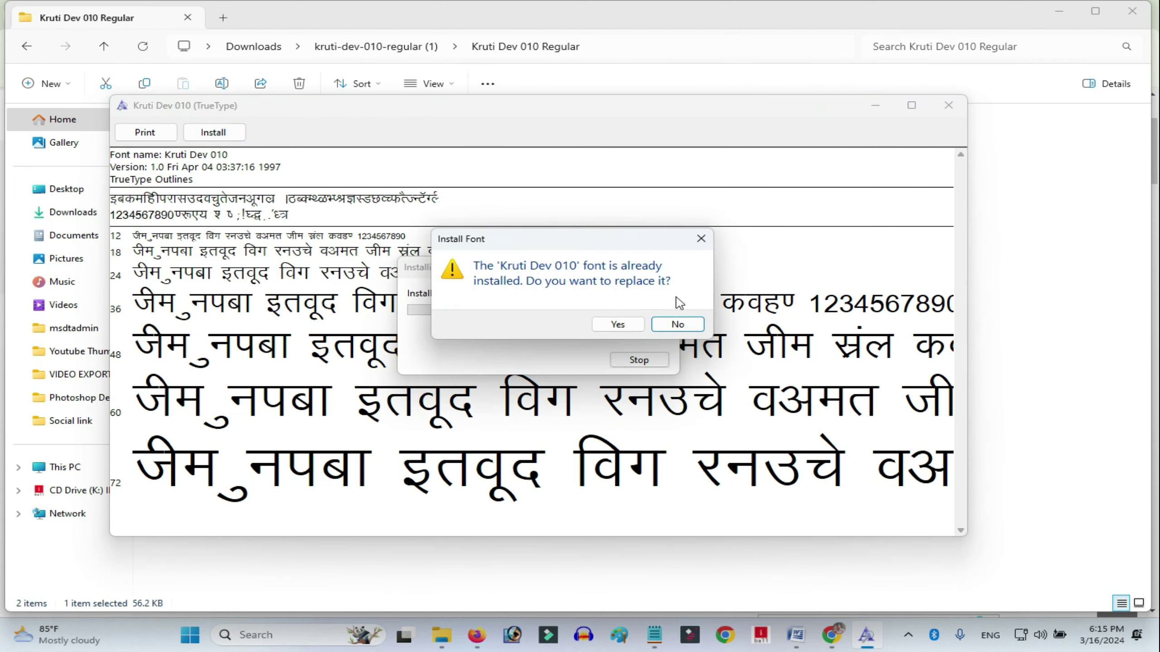
pyautogui.click(678, 325)
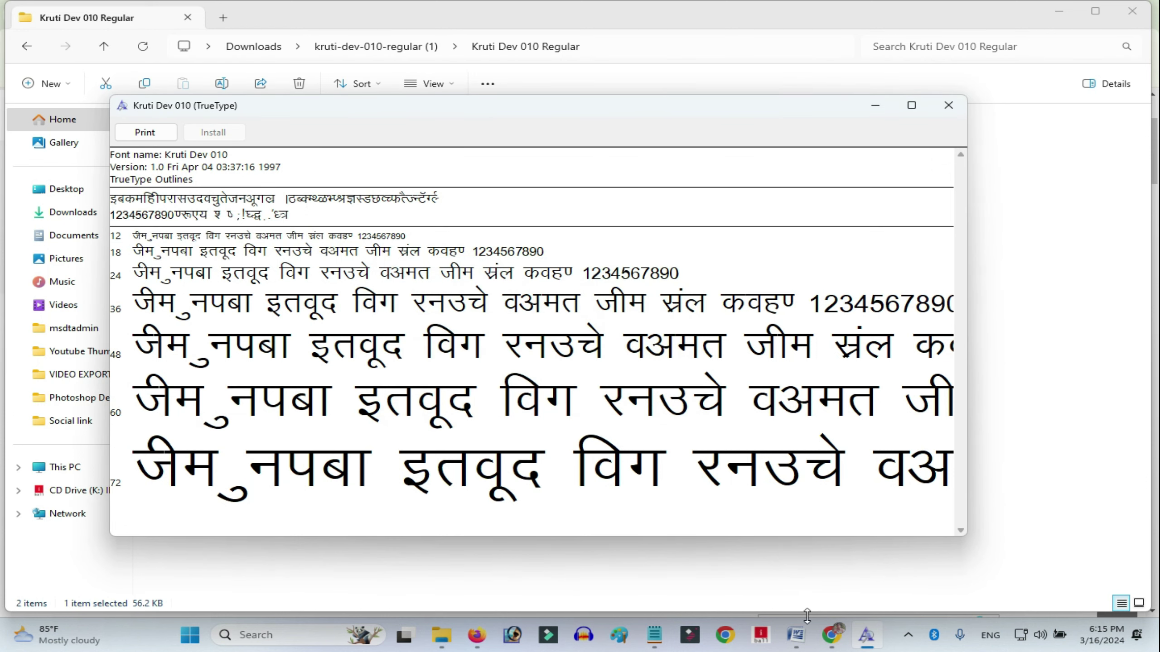
pyautogui.click(795, 635)
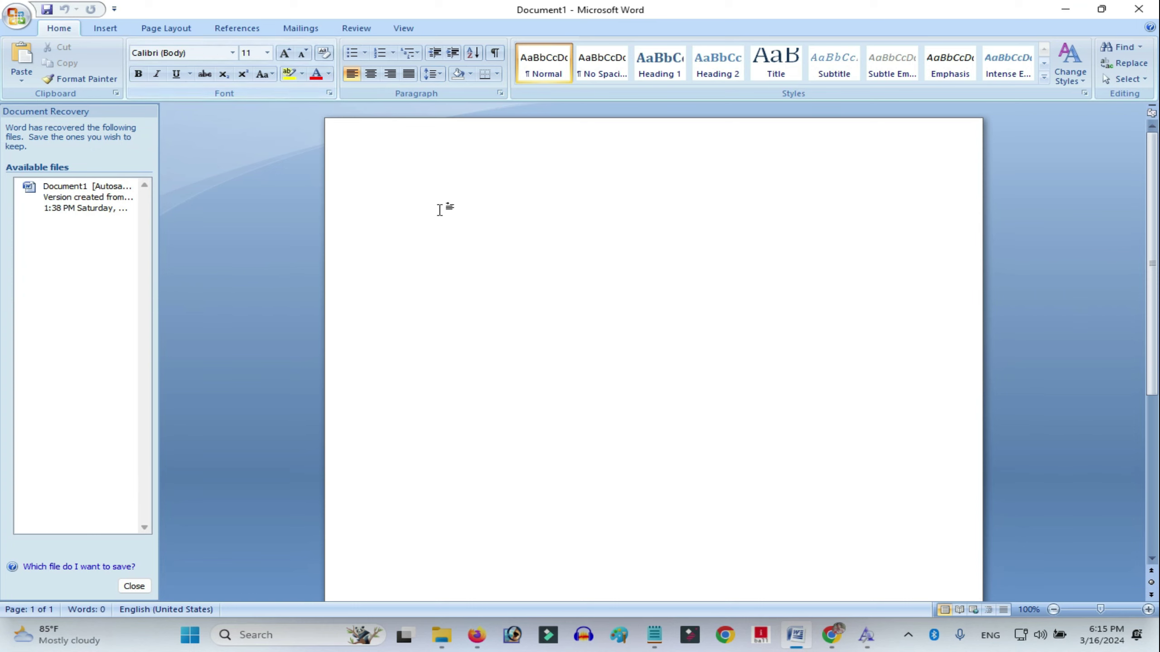
# Step: Choose Kruti Dev 010 in the Font box, type 'f', and grow it to size 100
pyautogui.click(172, 53)
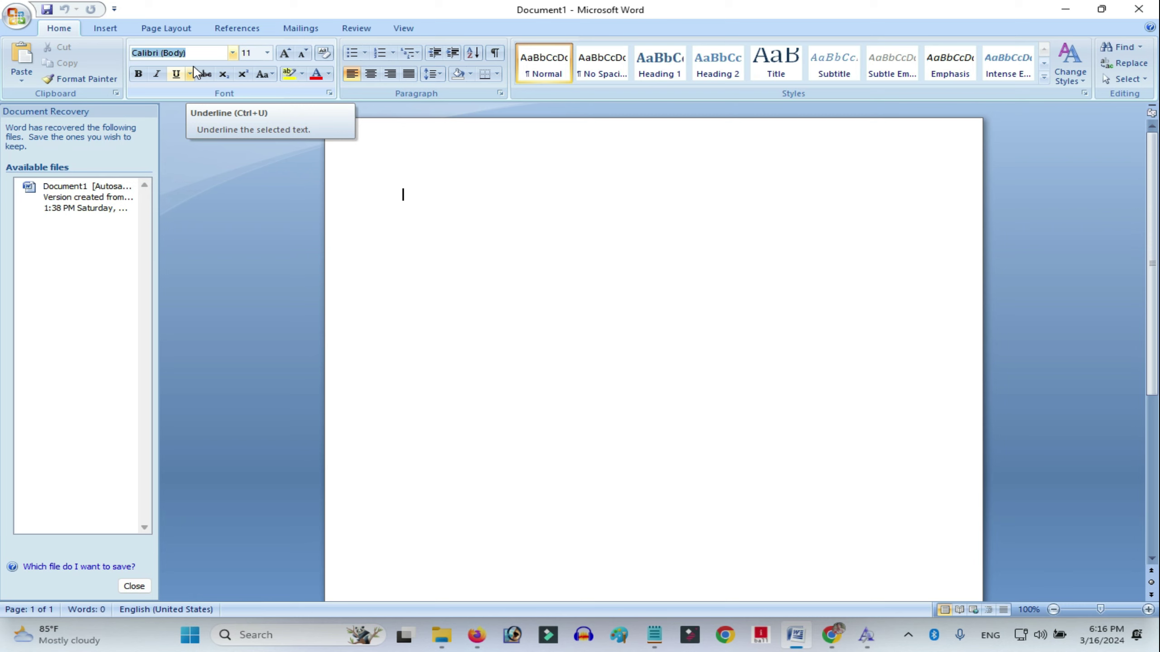
pyautogui.write('Kruti Dev 010')
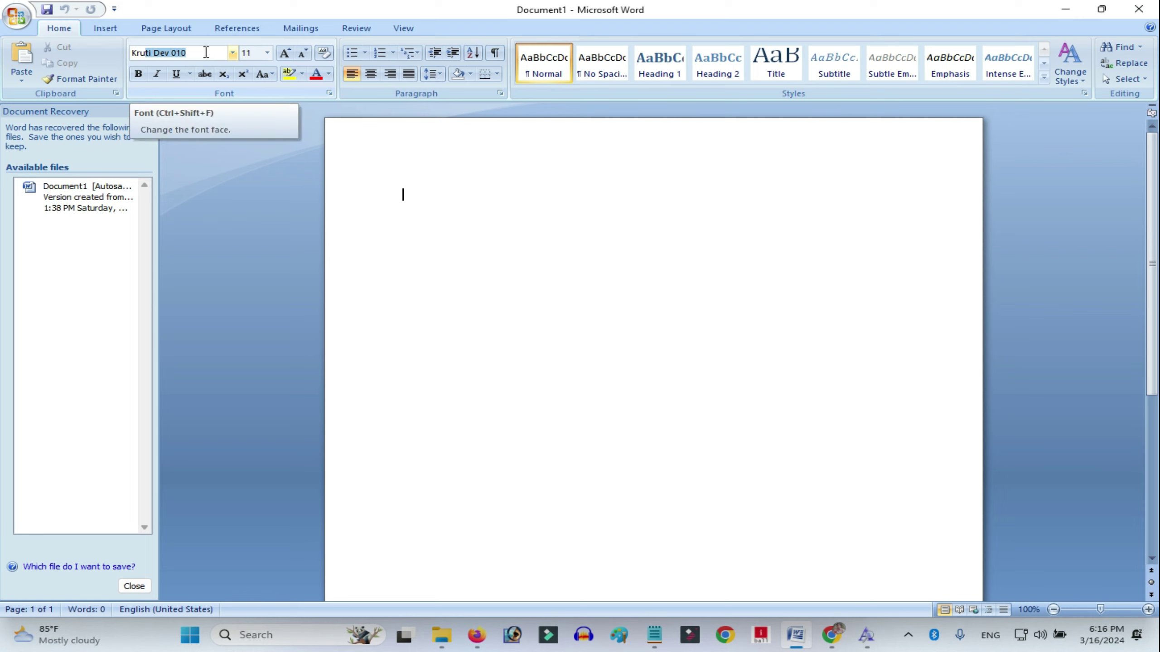
pyautogui.press('Return')
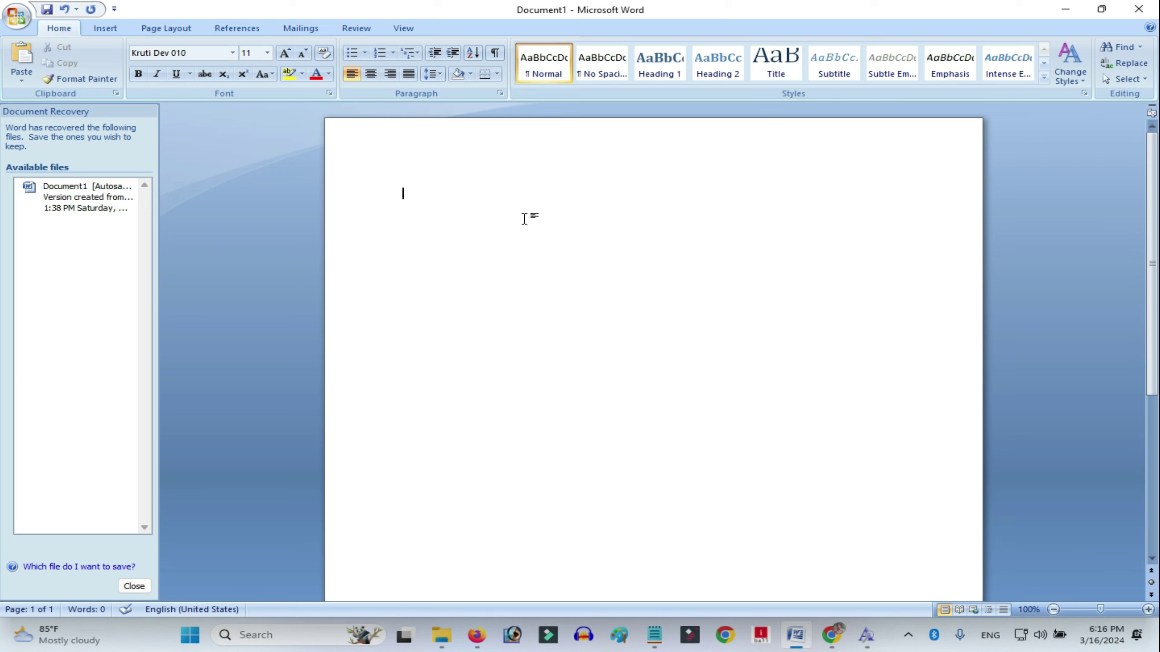
pyautogui.write('f')
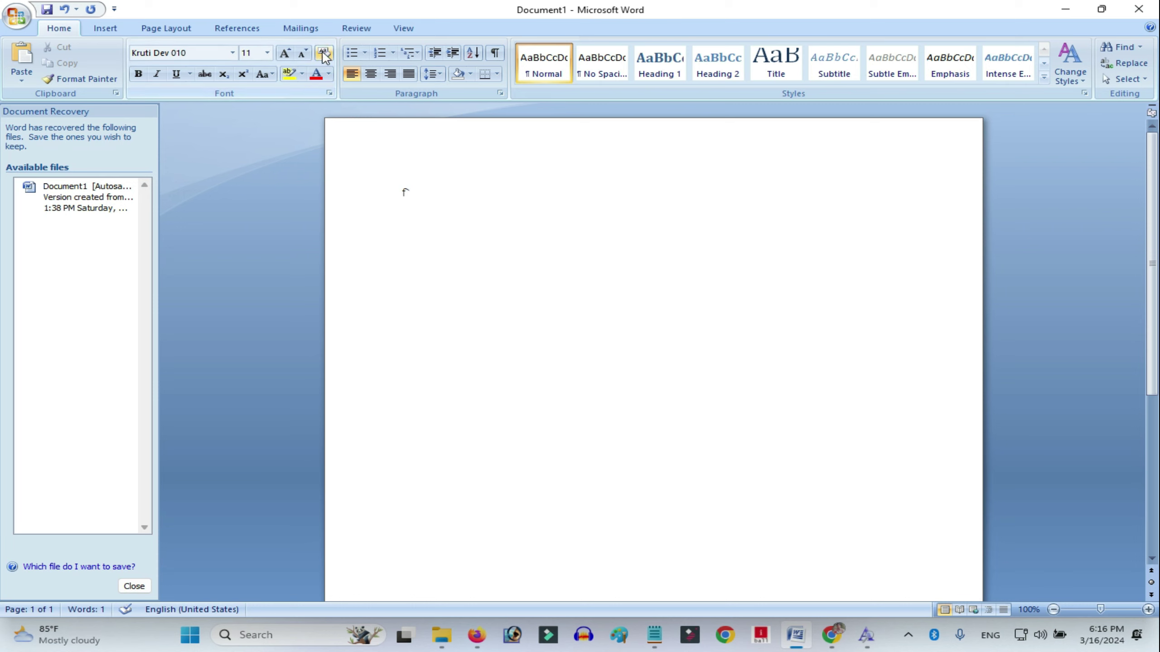
pyautogui.click(283, 53)
pyautogui.click(284, 53)
pyautogui.click(283, 54)
pyautogui.click(284, 54)
pyautogui.click(283, 53)
pyautogui.click(284, 53)
pyautogui.click(283, 53)
pyautogui.click(284, 53)
pyautogui.click(284, 53)
pyautogui.click(283, 54)
# Step: Replace the character with the two-word Hindi name in Kruti Dev 010, fixing a typo with Backspace
pyautogui.doubleClick(411, 196)
pyautogui.write('f')
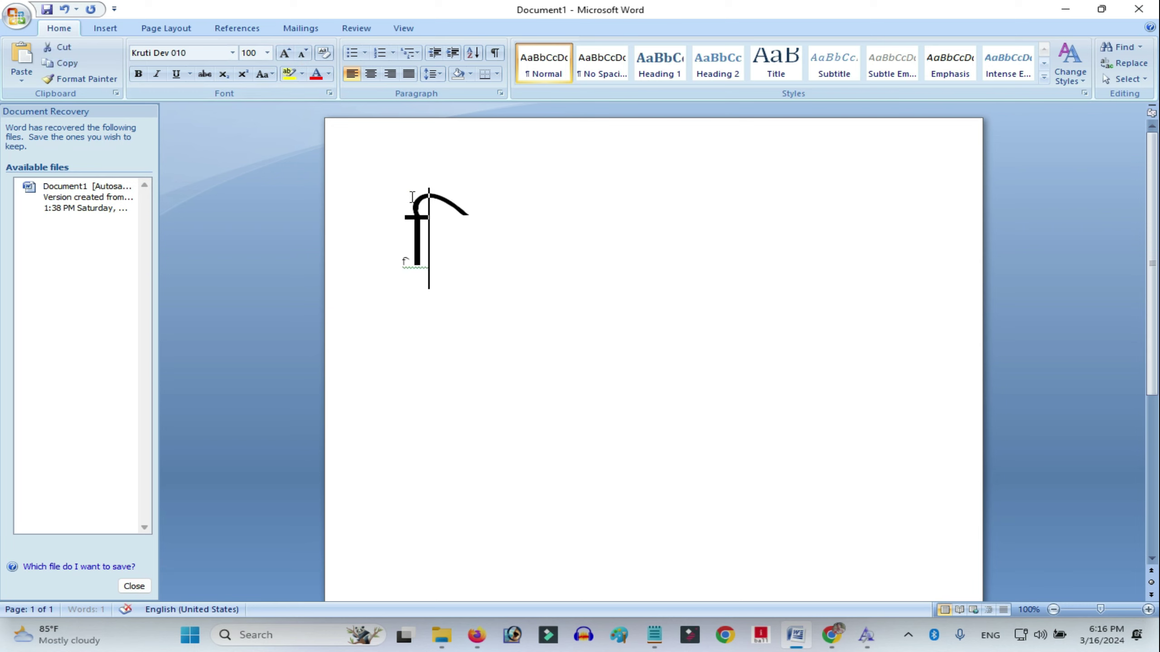
pyautogui.write('o')
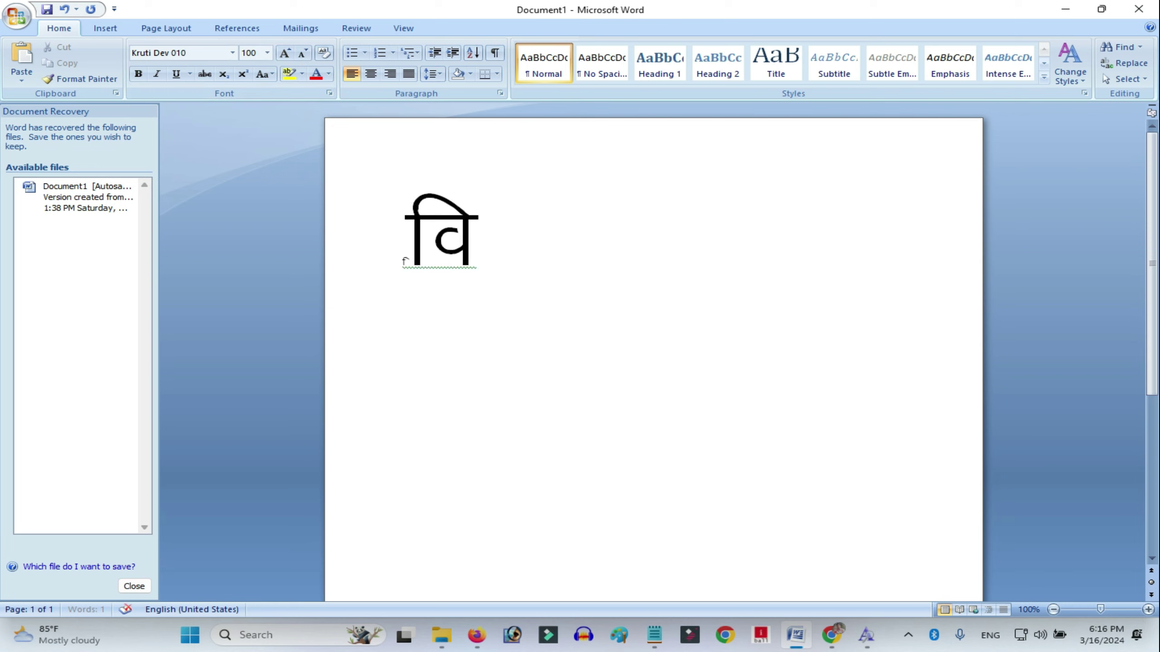
pyautogui.write('dlk')
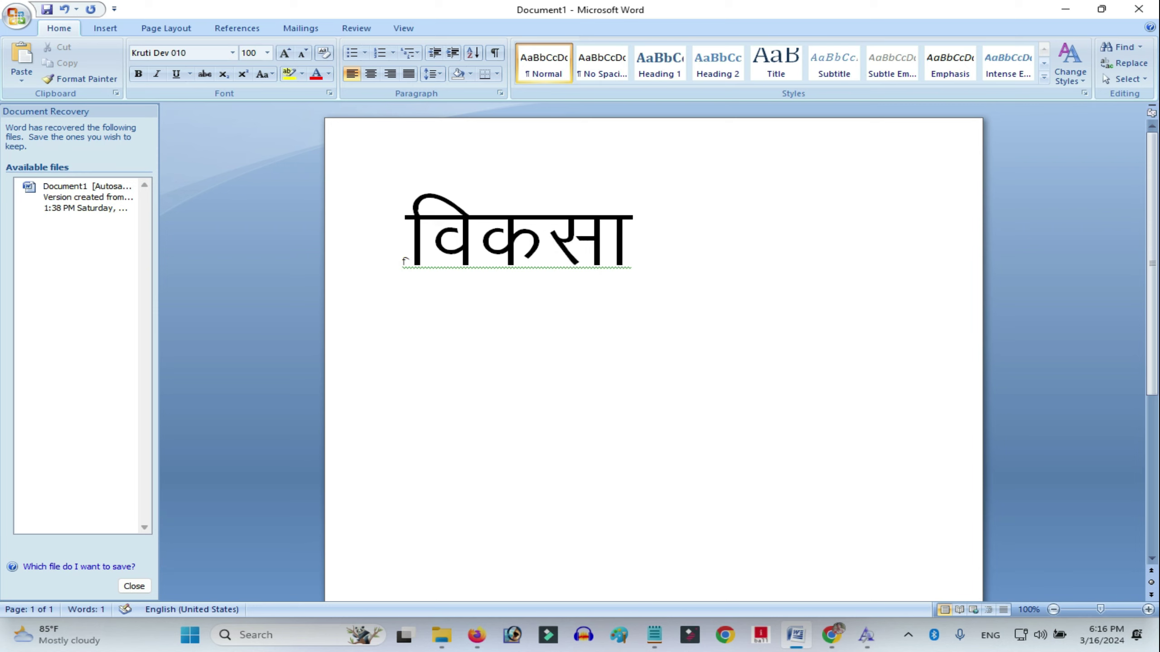
pyautogui.press('BackSpace')
pyautogui.press('BackSpace')
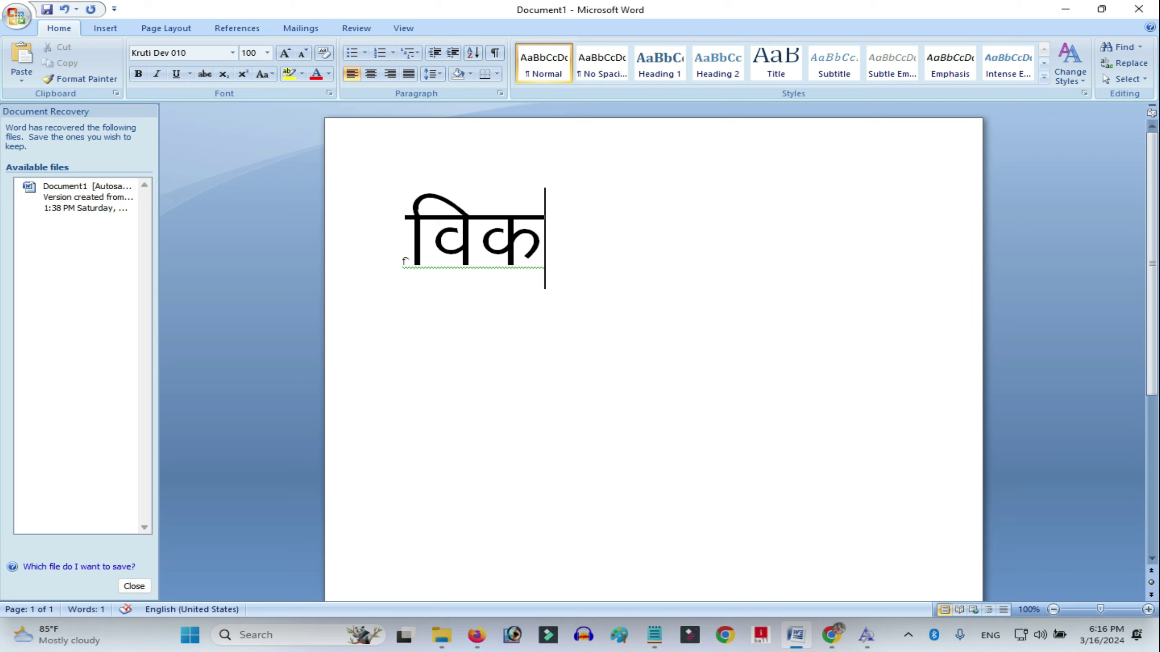
pyautogui.write('kl dq')
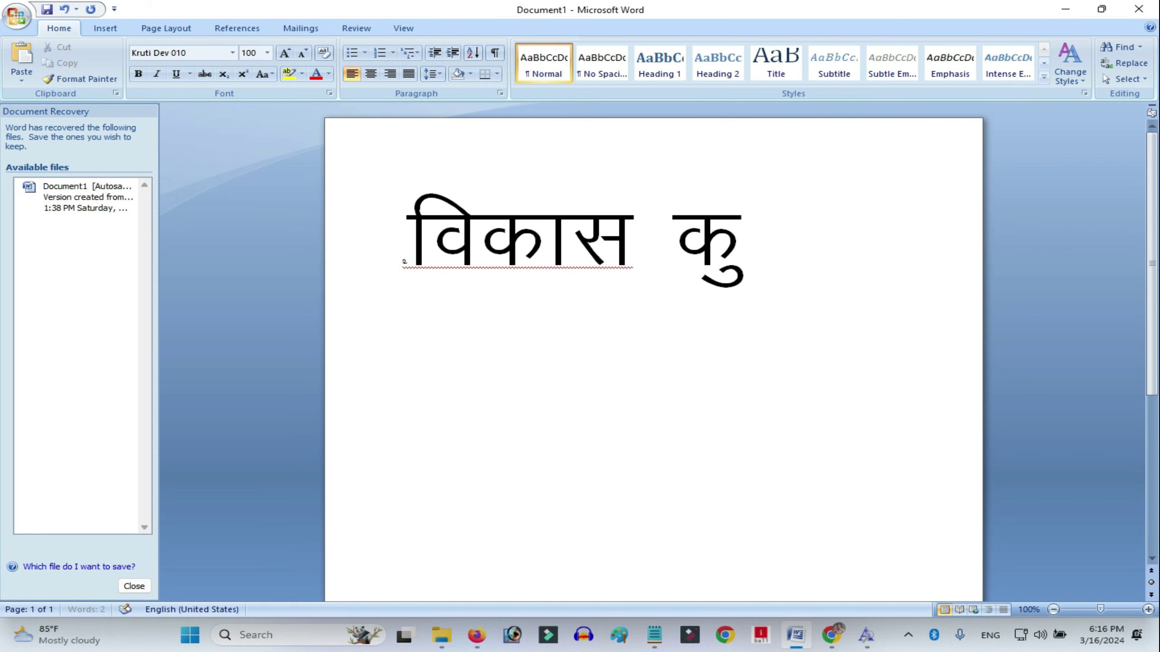
pyautogui.write('kj')
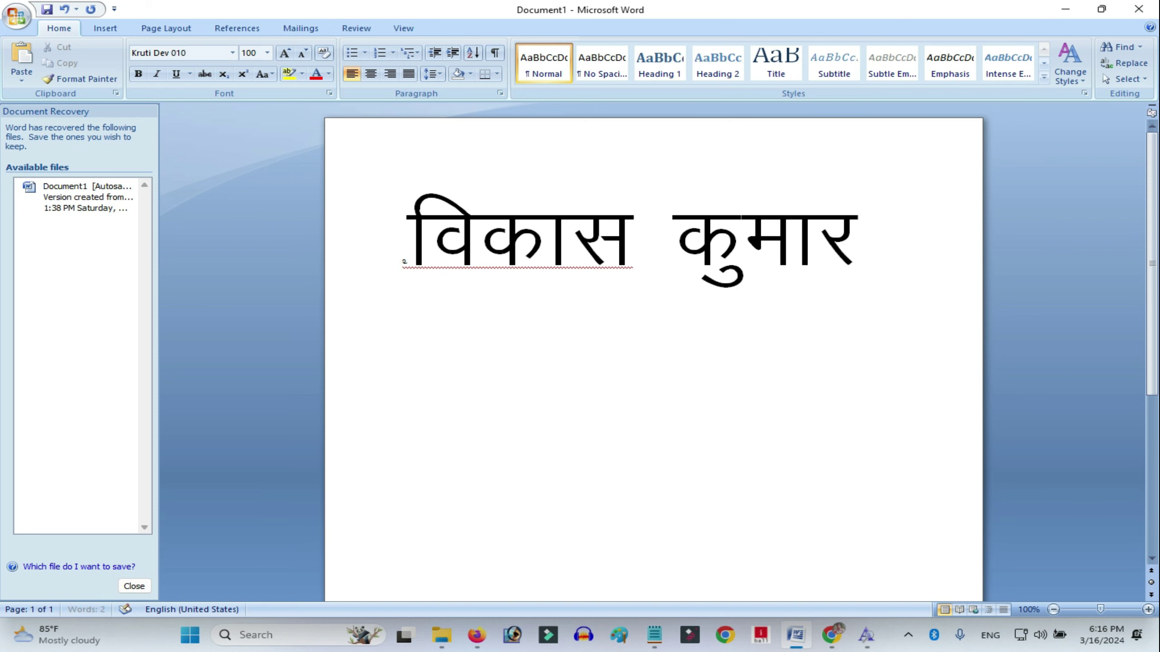